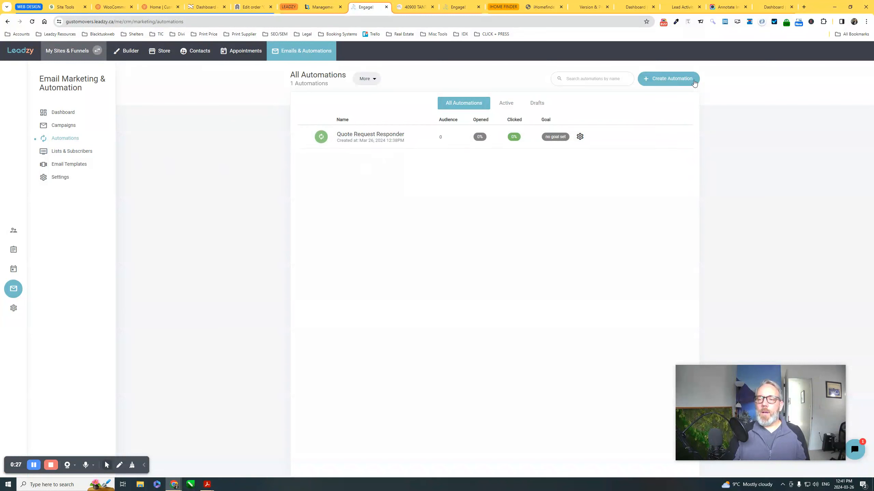
Create a blank automation named "demo".
left_click(666, 81)
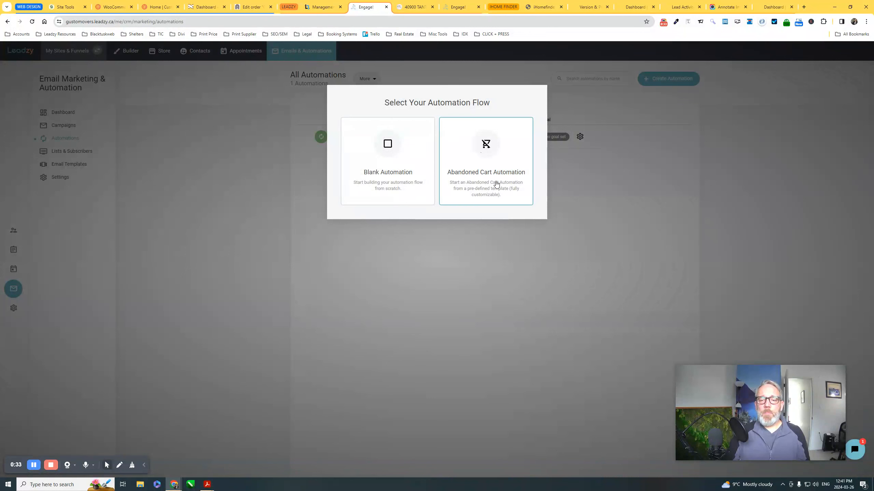
left_click(380, 160)
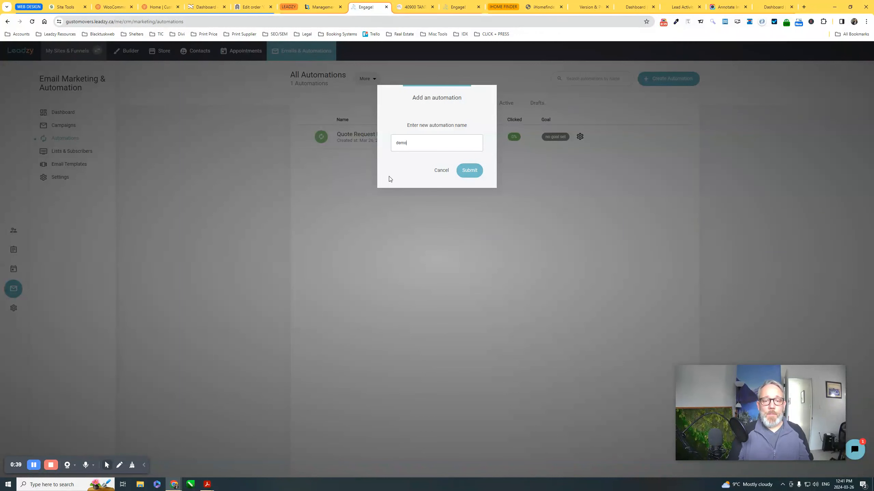
left_click(469, 171)
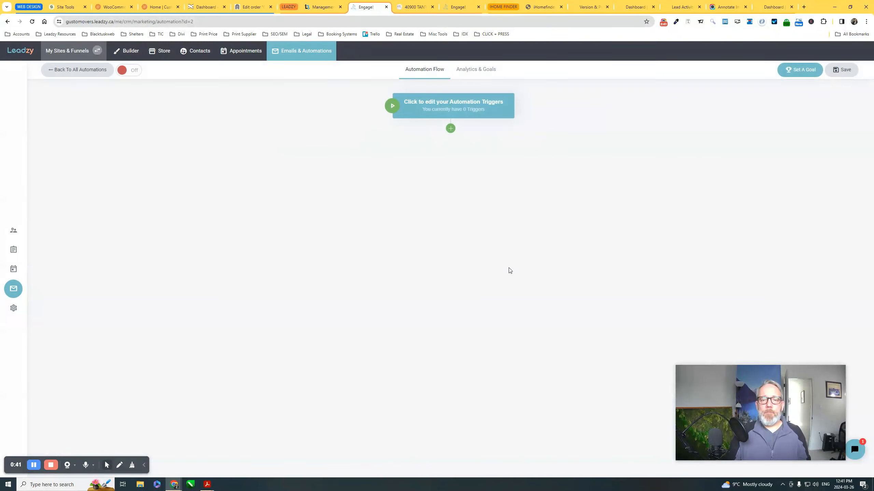
Add an automation trigger that starts the flow when the "quote" tag is added to a contact.
left_click(442, 109)
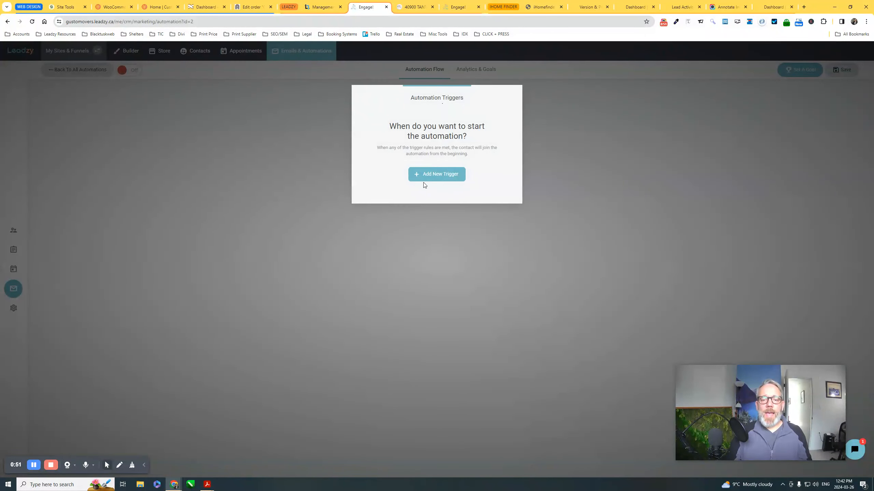
left_click(430, 176)
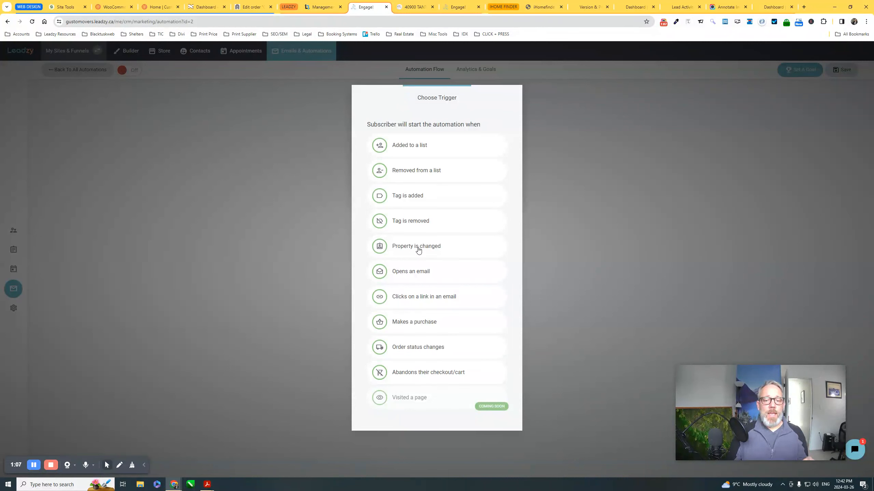
left_click(410, 197)
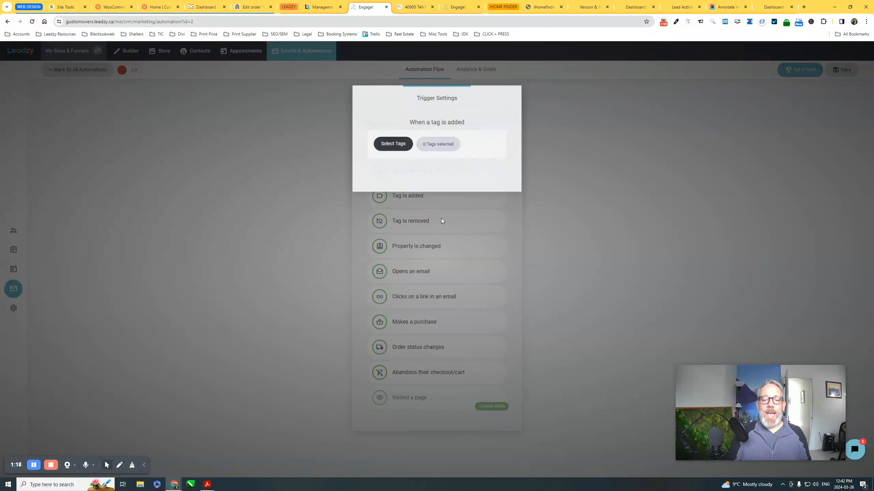
left_click(393, 145)
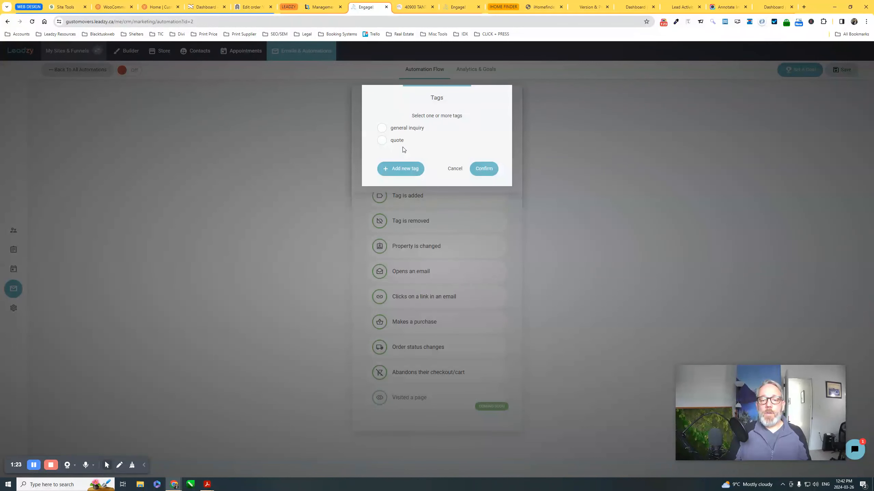
left_click(382, 141)
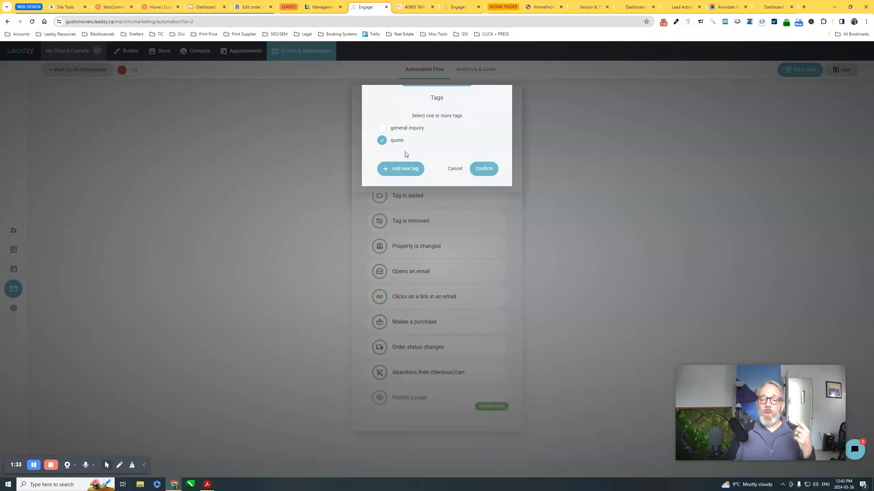
left_click(481, 172)
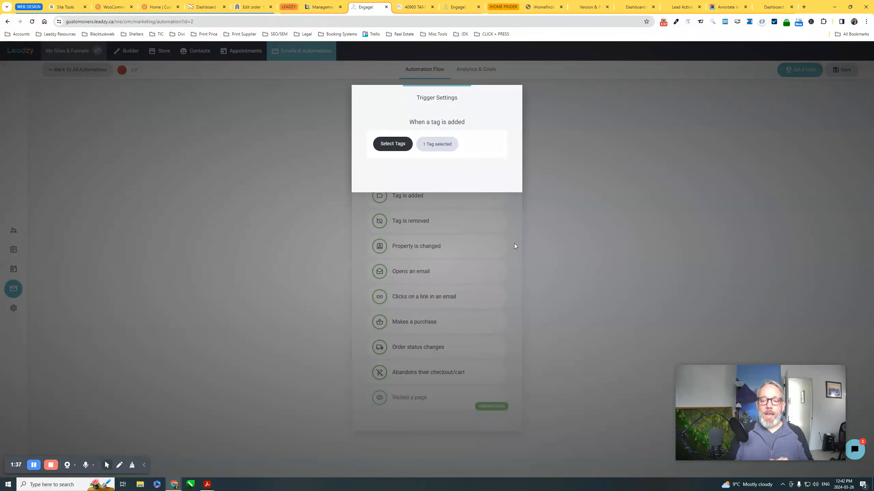
left_click(541, 224)
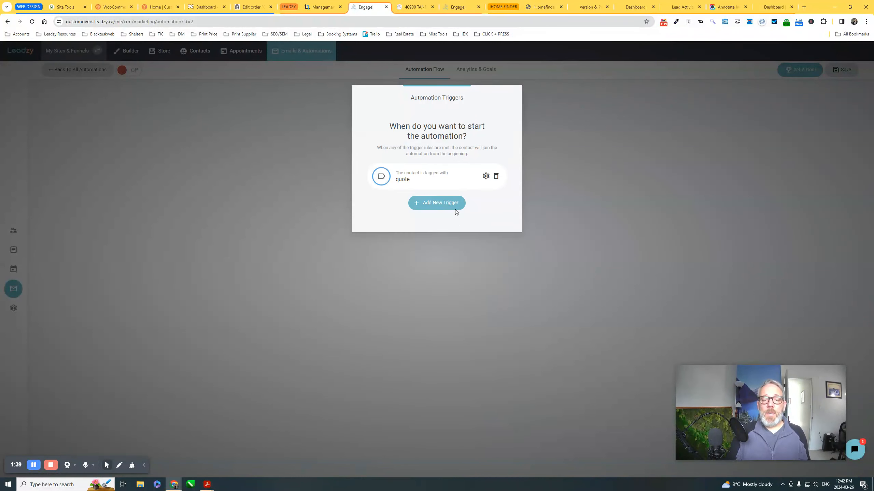
left_click(530, 231)
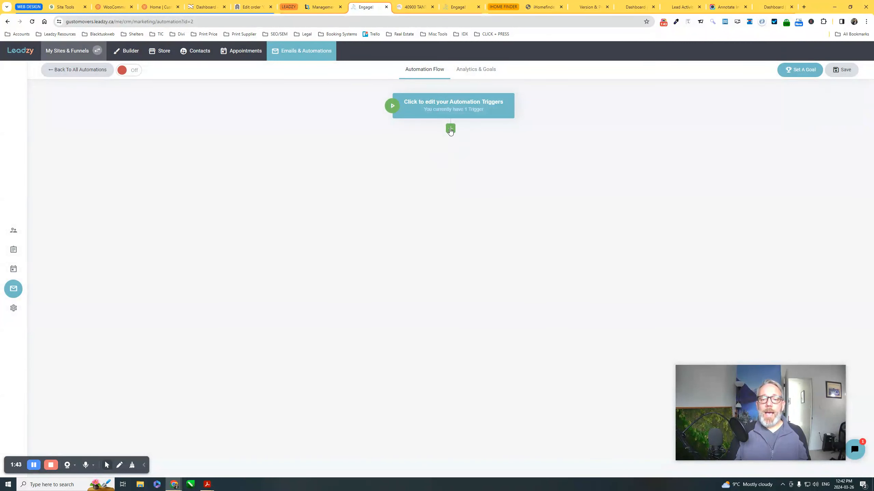
Add a Send Email step with the subject "{first_name} here is your quote" and start building its email.
left_click(450, 129)
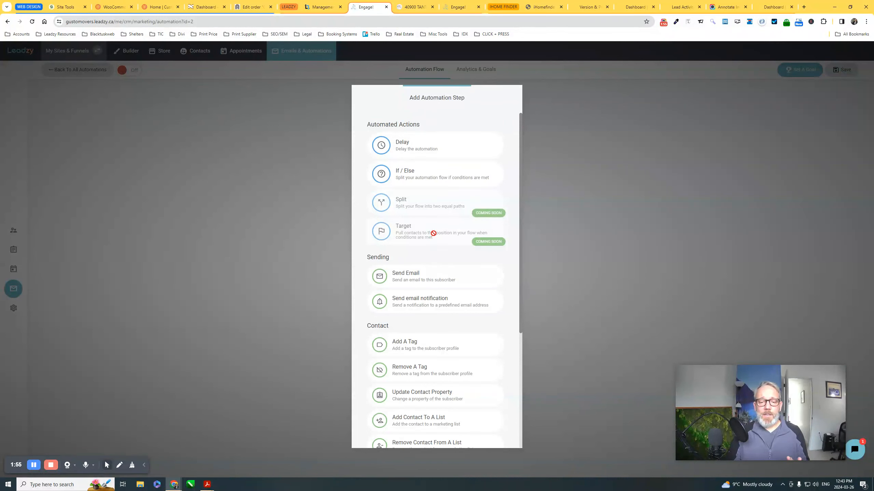
scroll(430, 372, "down", 5)
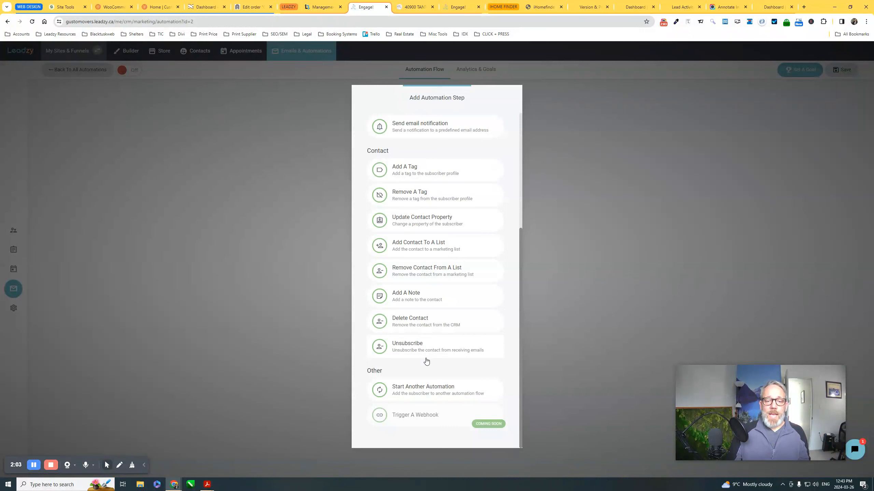
scroll(418, 358, "up", 4)
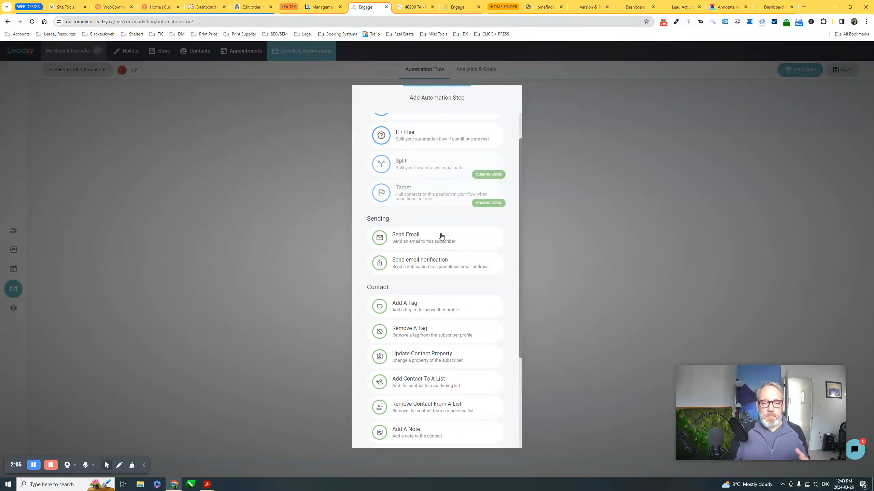
left_click(407, 238)
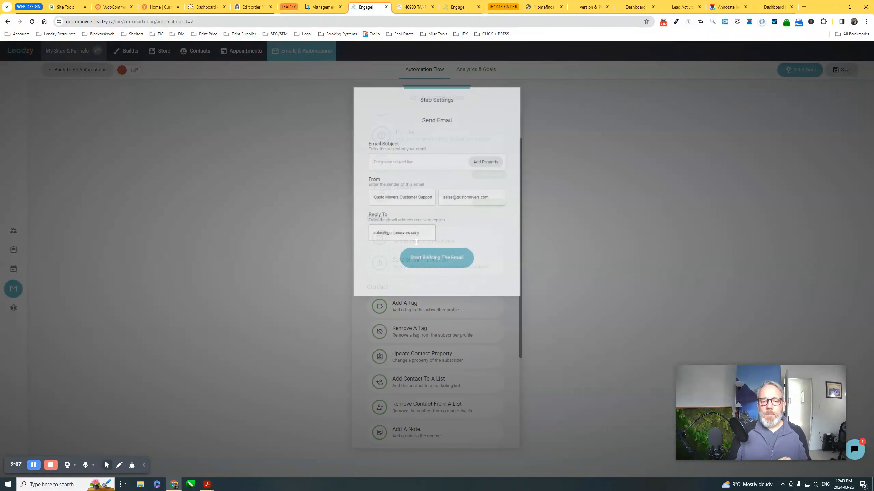
left_click(485, 165)
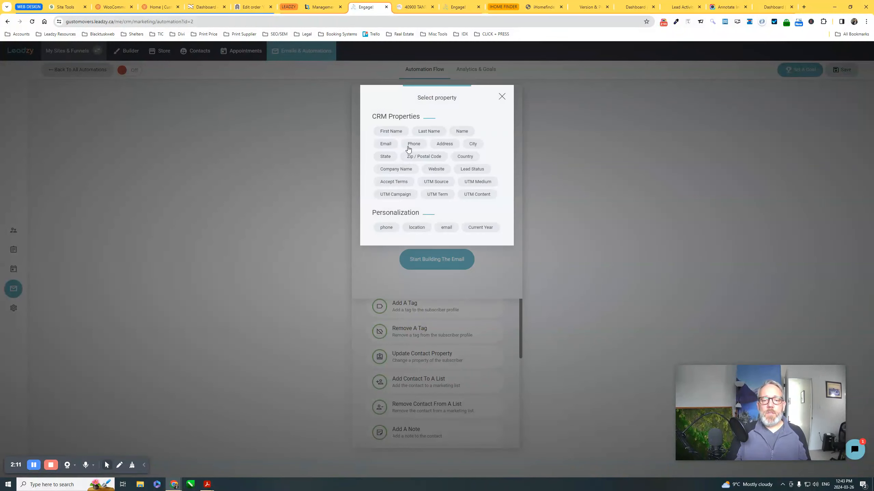
left_click(392, 132)
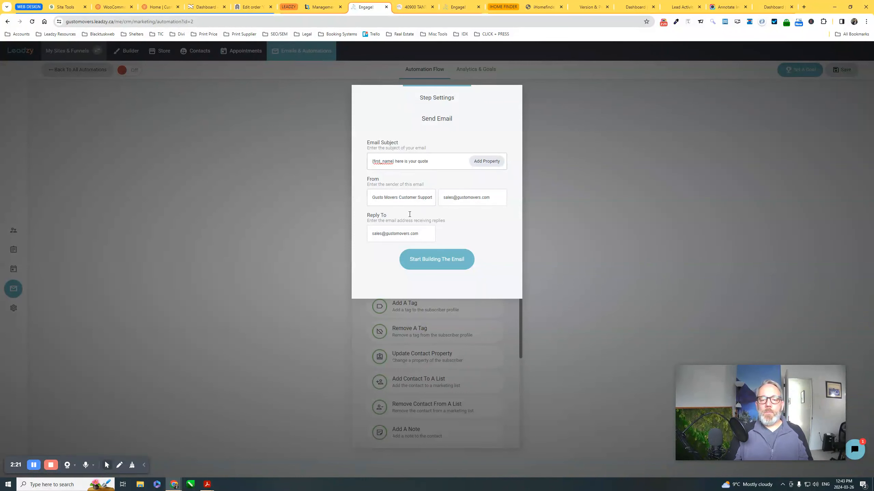
left_click(438, 259)
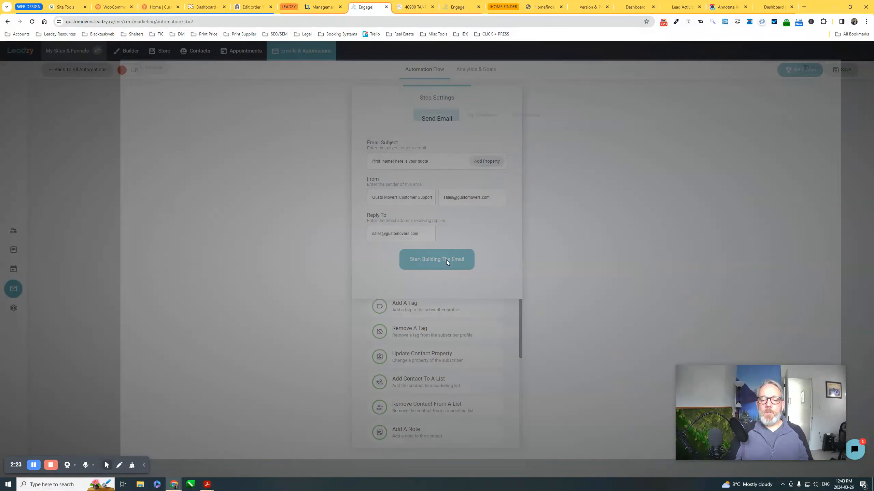
Browse the email templates and load the saved "Quote Email" template.
scroll(526, 241, "down", 5)
scroll(494, 253, "up", 5)
scroll(494, 253, "down", 10)
scroll(488, 257, "up", 7)
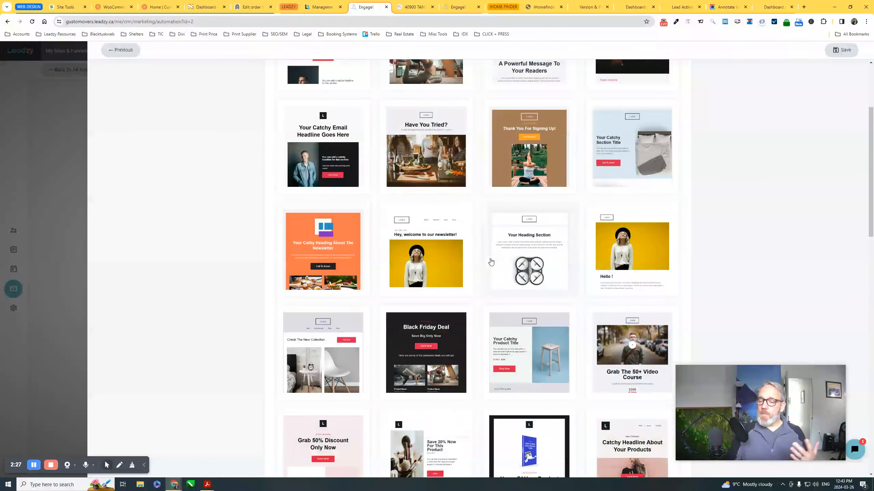
scroll(491, 267, "up", 4)
left_click(480, 101)
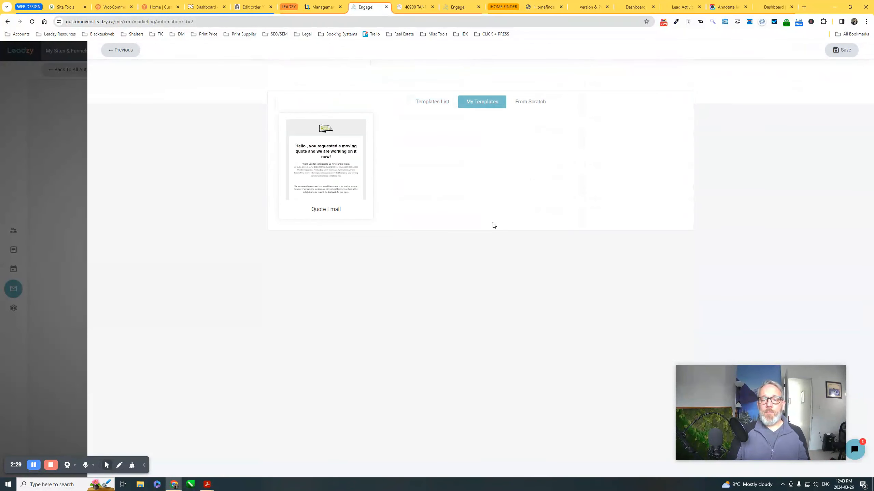
left_click(333, 157)
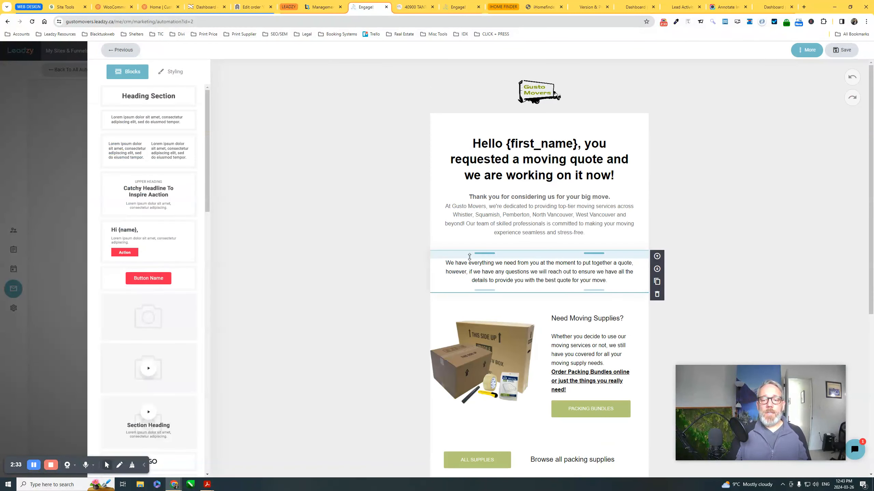
Try adding the catchy headline block beneath the email's greeting heading, and delete the block again.
scroll(489, 322, "down", 8)
scroll(583, 344, "up", 6)
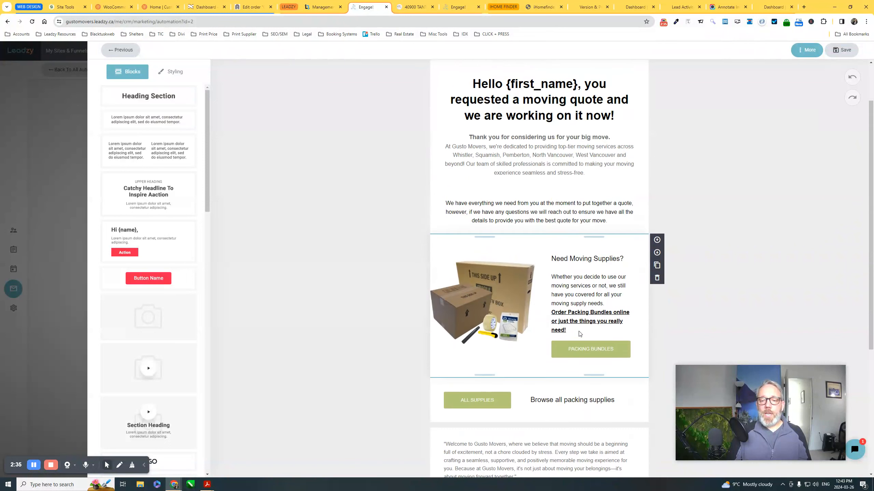
scroll(342, 233, "up", 2)
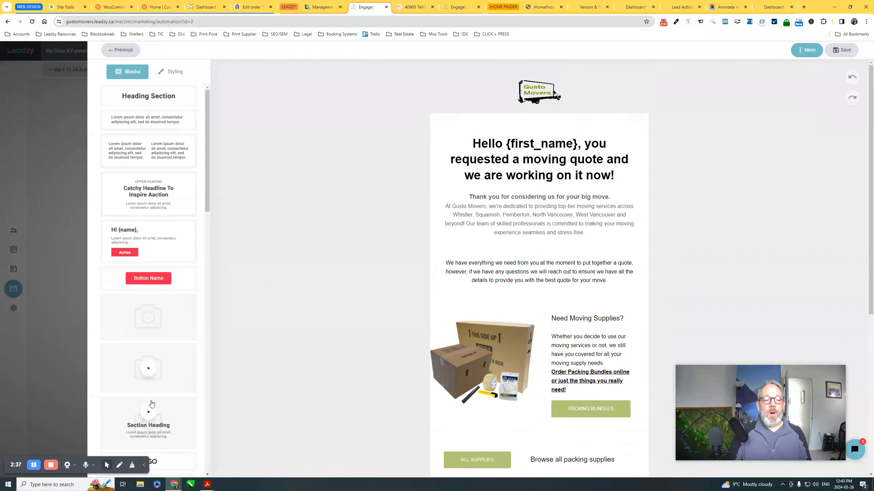
scroll(150, 404, "down", 10)
scroll(150, 358, "up", 10)
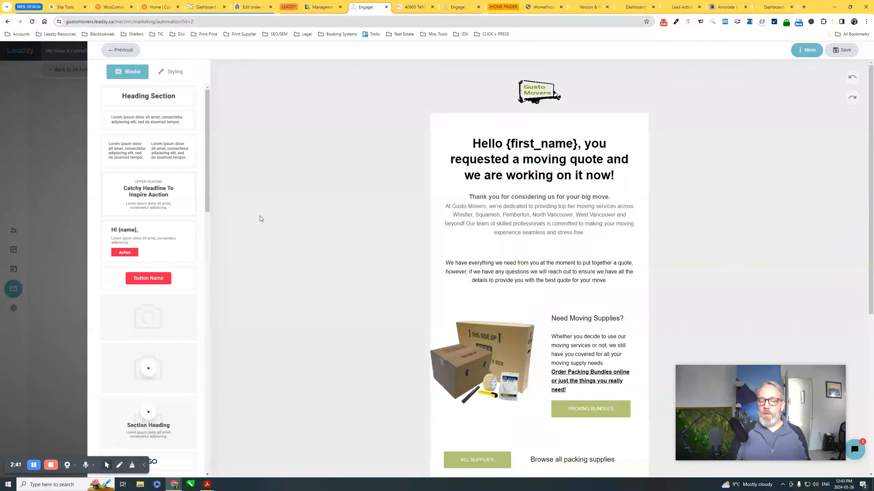
left_click_drag(149, 186, 530, 210)
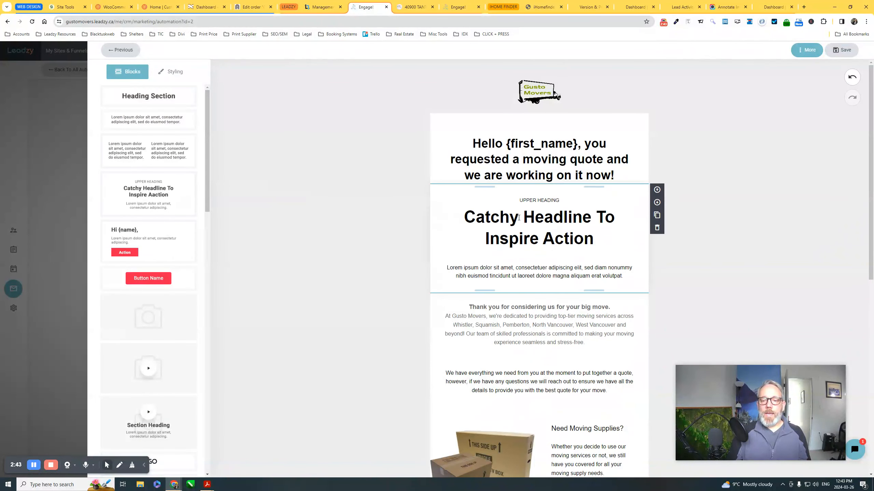
left_click(657, 227)
Review the email's content blocks and open the link settings of the Packing Bundles button in the Need Moving Supplies block.
scroll(531, 322, "down", 7)
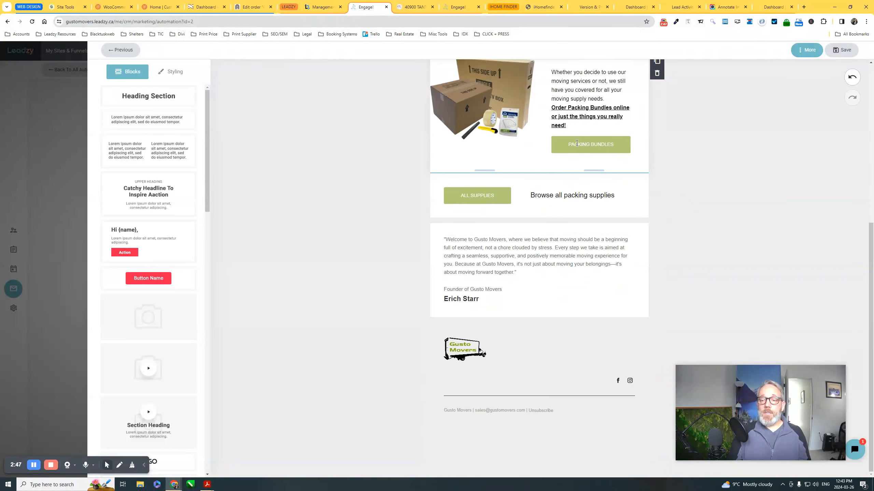
scroll(523, 198, "up", 4)
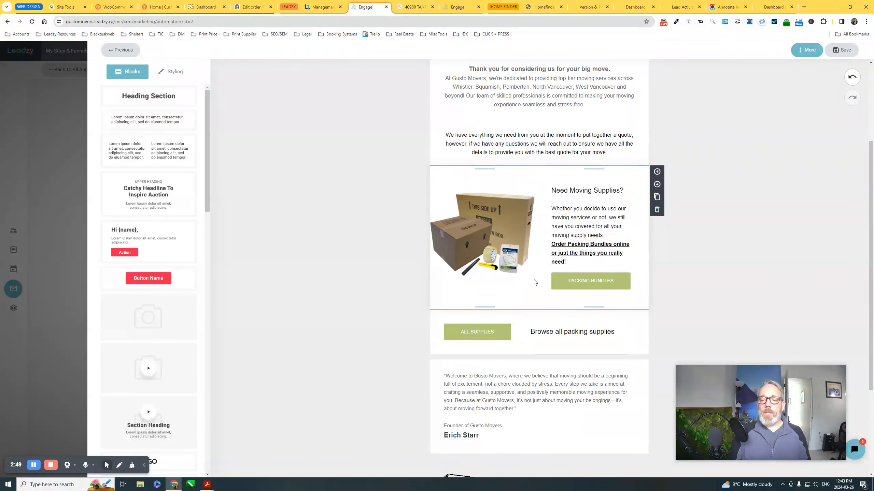
left_click(535, 279)
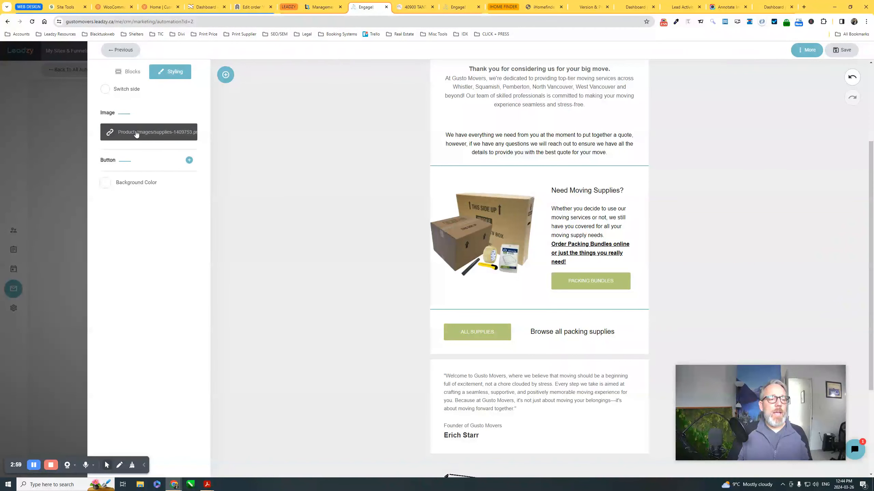
left_click(127, 161)
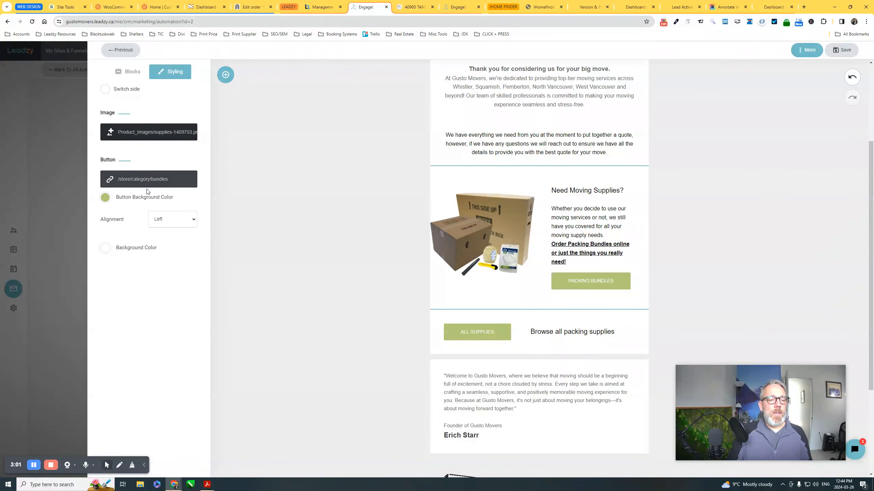
left_click(143, 181)
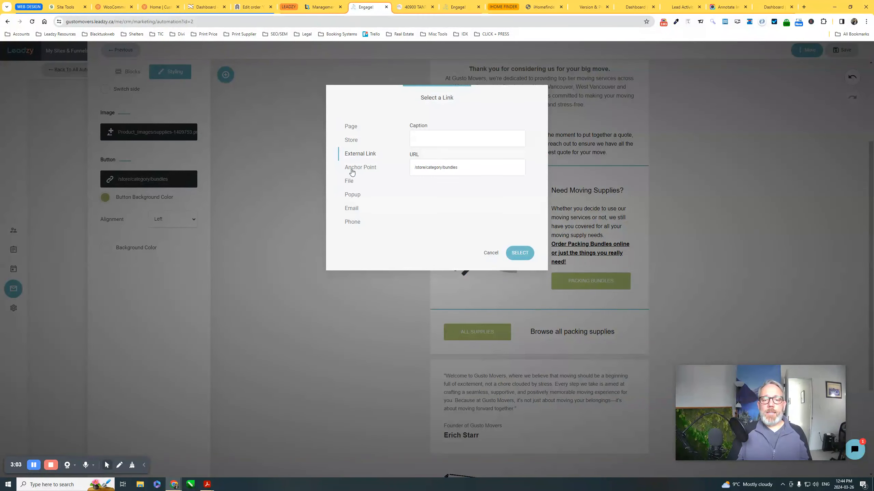
Link the Packing Bundles button to the store category Packing Bundles with the page set to All products.
left_click(347, 127)
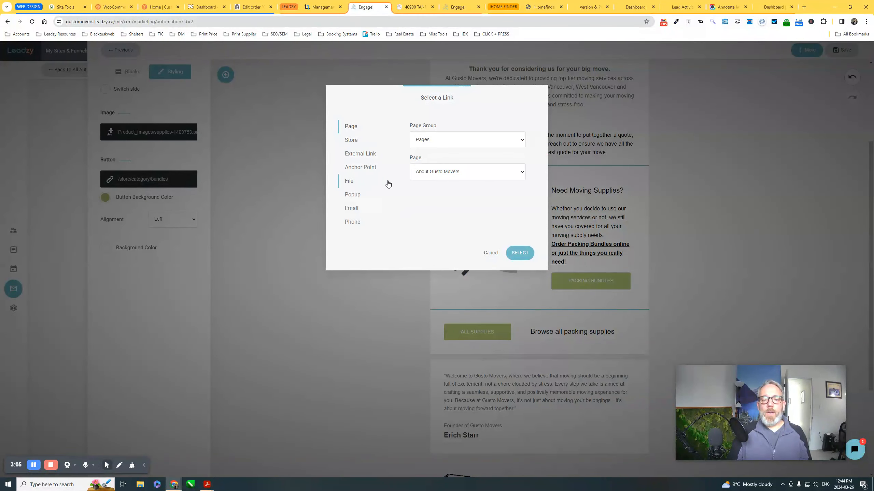
left_click(352, 141)
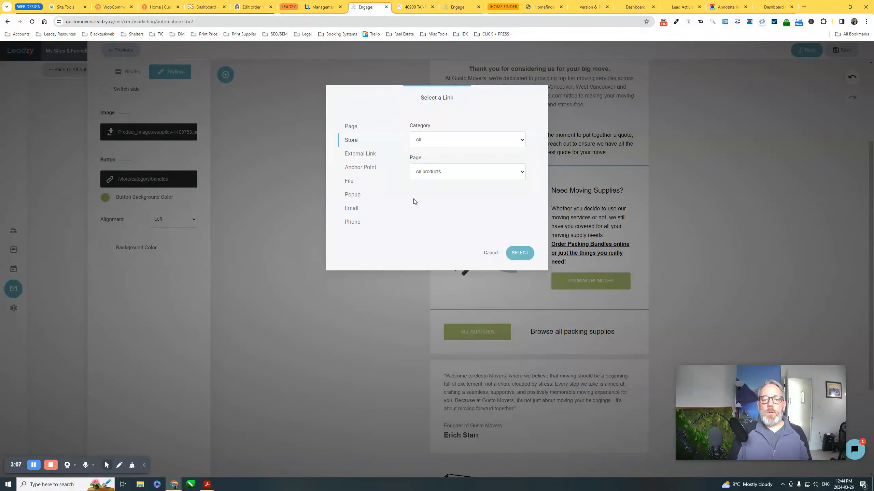
left_click(440, 139)
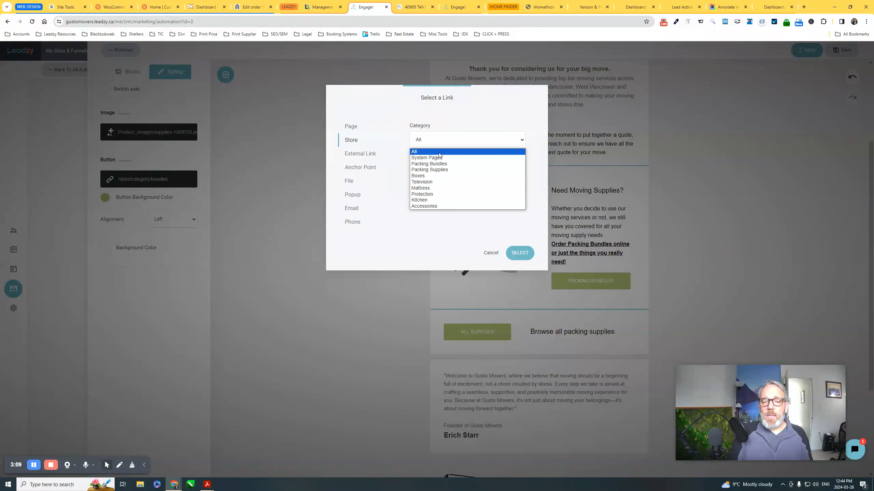
left_click(436, 165)
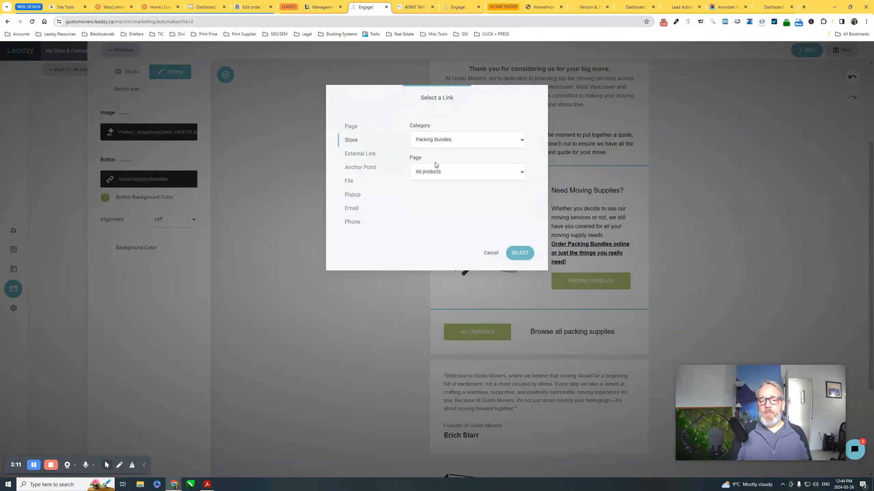
left_click(445, 173)
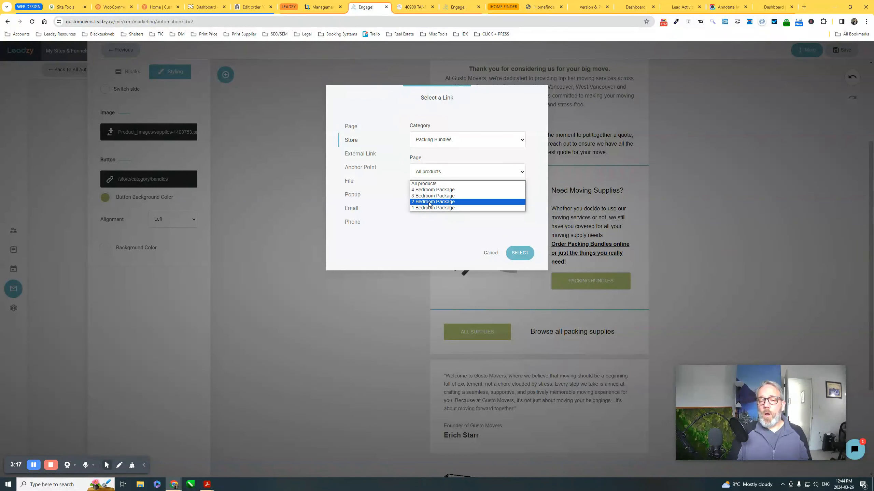
left_click(432, 233)
left_click(520, 254)
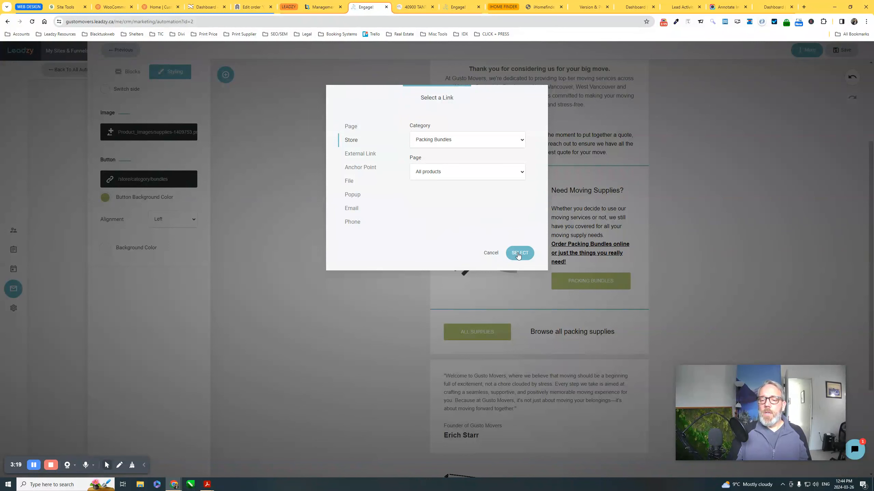
left_click(518, 256)
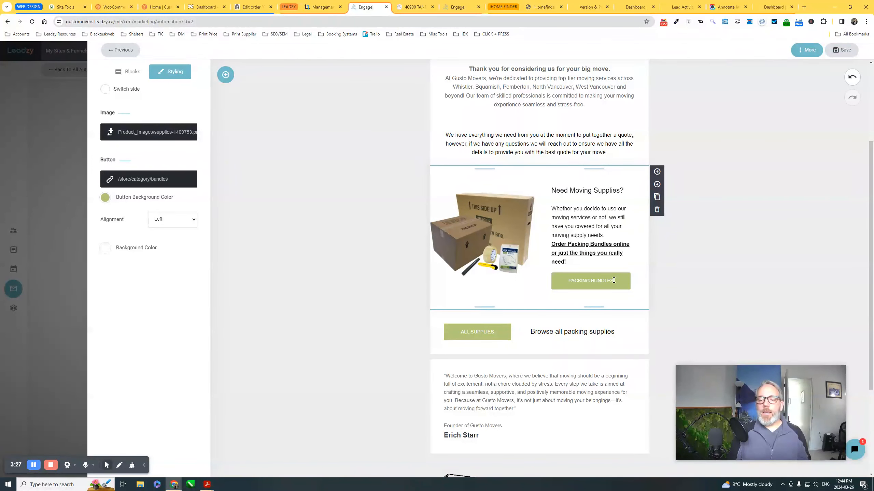
Check the whole email and save it to the Send Email step.
scroll(656, 257, "down", 4)
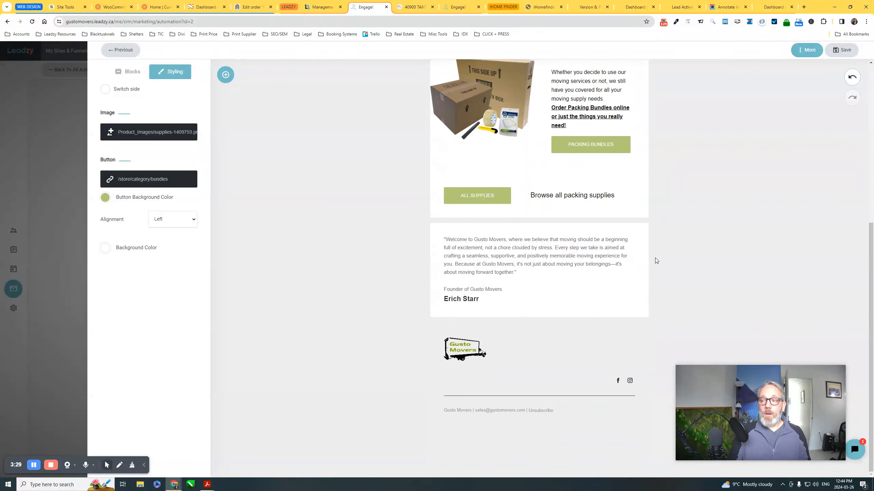
scroll(655, 260, "up", 8)
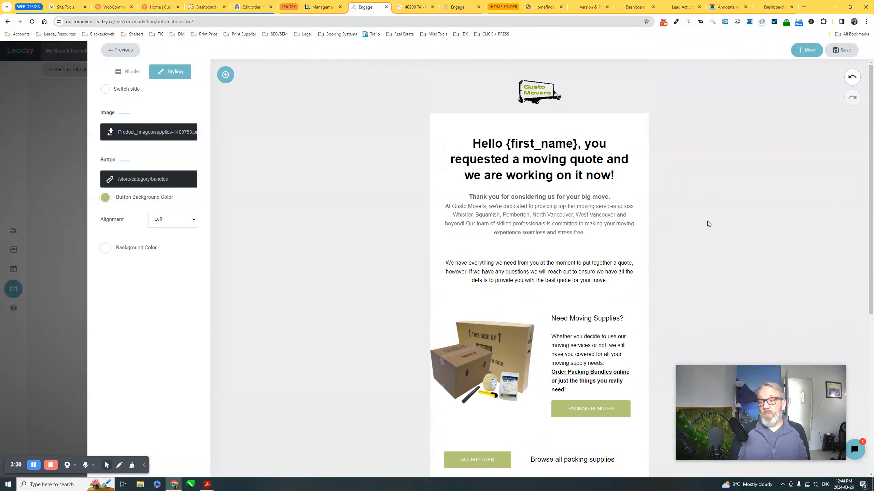
left_click(832, 52)
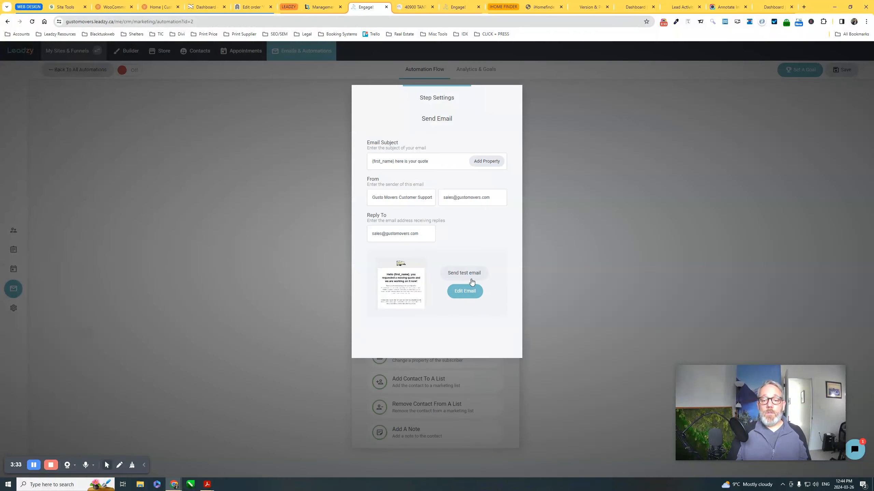
Leave the automation, discarding its changes, and open the analytics and goals of the Quote Request Responder automation.
left_click(605, 241)
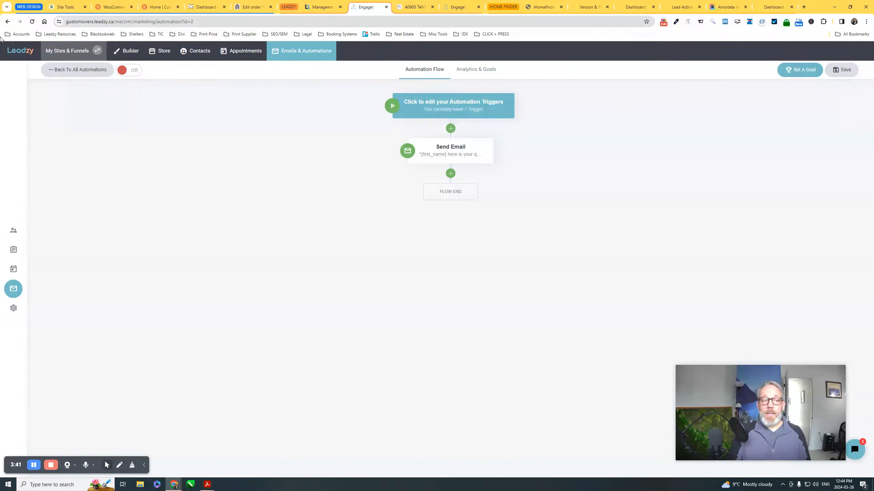
left_click(67, 69)
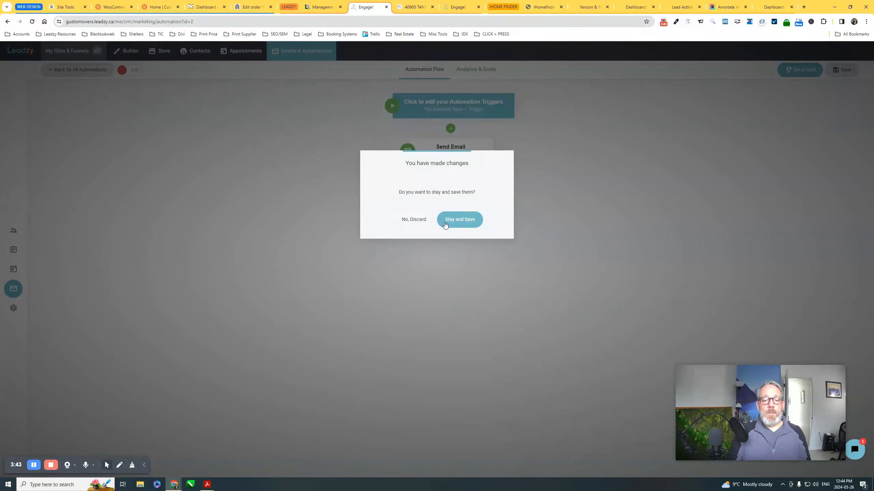
left_click(411, 223)
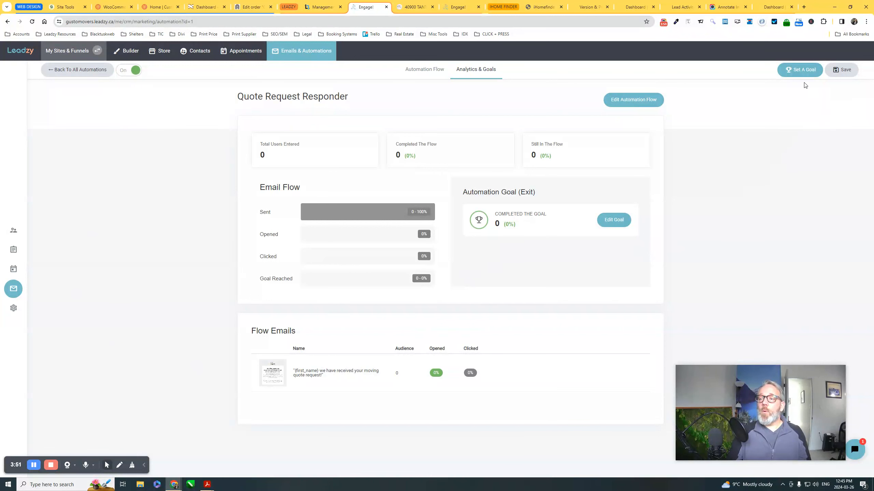
Add a goal for clicking a link in an email, with email type Automation and the Quote Request Responder automation.
left_click(800, 70)
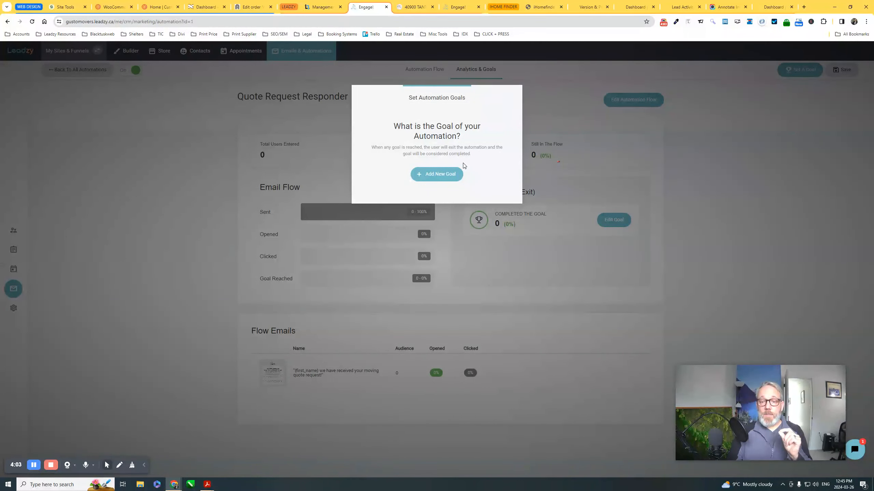
left_click(432, 175)
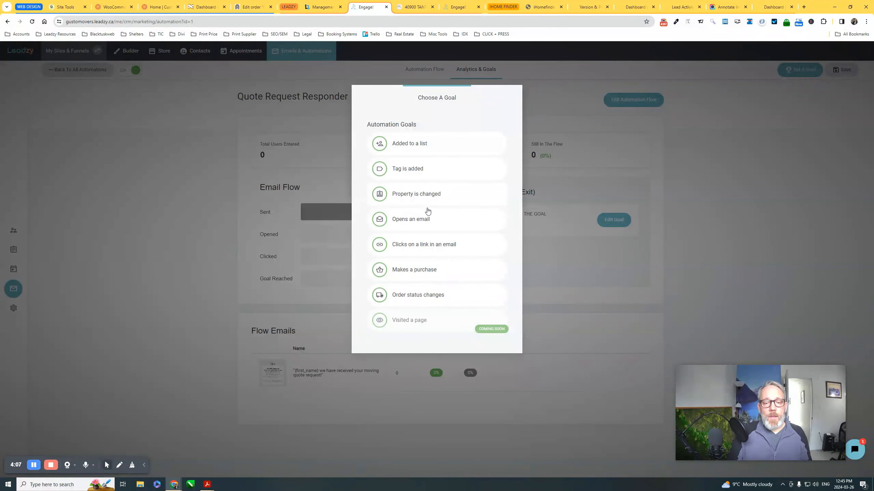
left_click(418, 246)
left_click(404, 156)
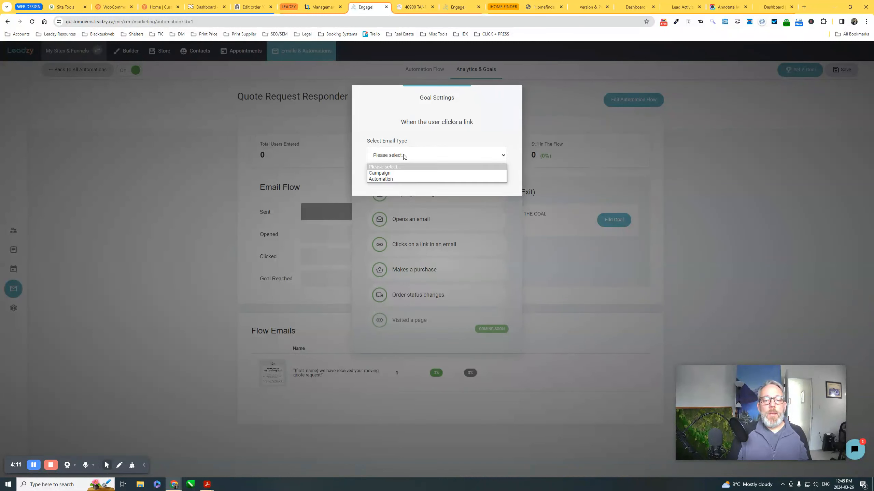
left_click(381, 179)
left_click(396, 187)
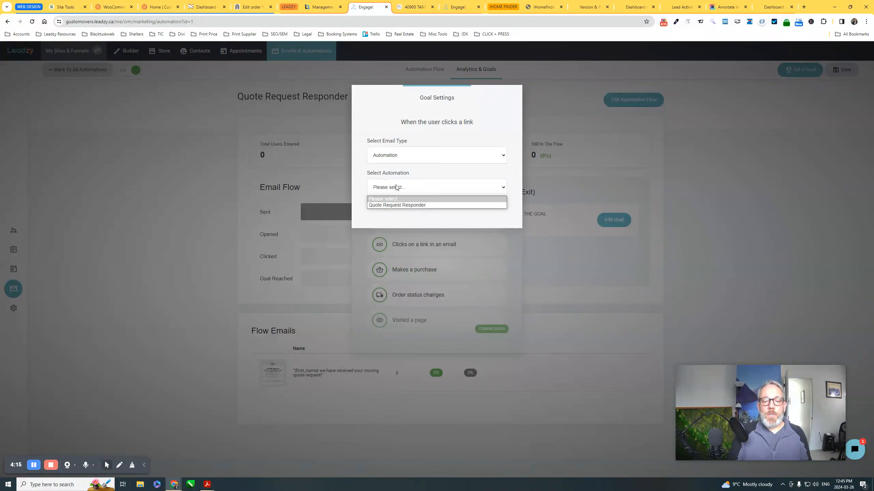
left_click(393, 206)
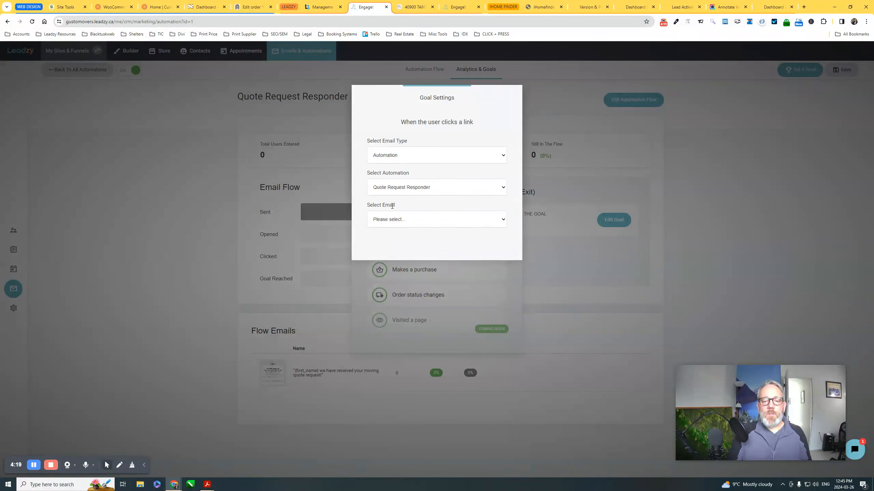
Set the goal's email to "{first_name} we have received your moving quote request!" and its link to /store, and close the goal settings.
left_click(396, 220)
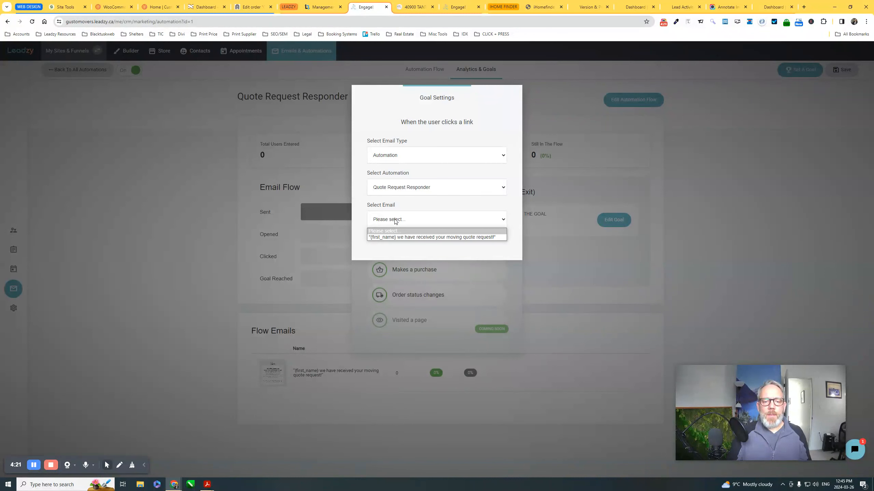
left_click(398, 238)
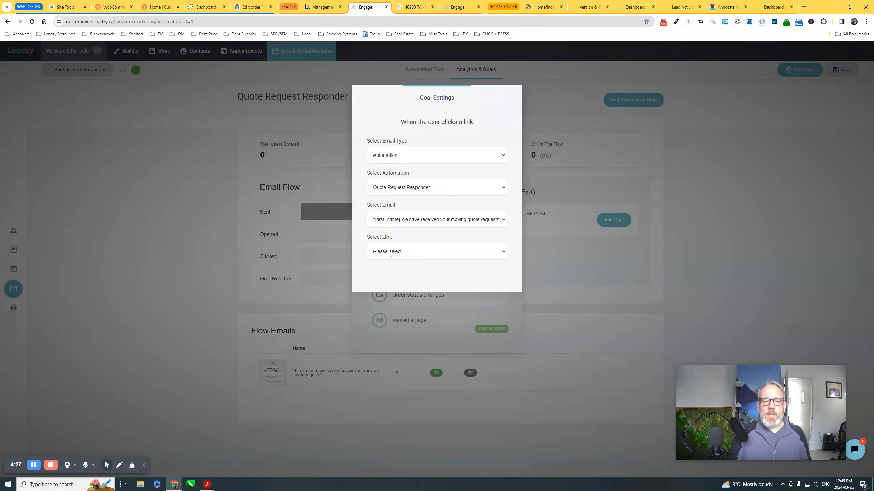
left_click(390, 254)
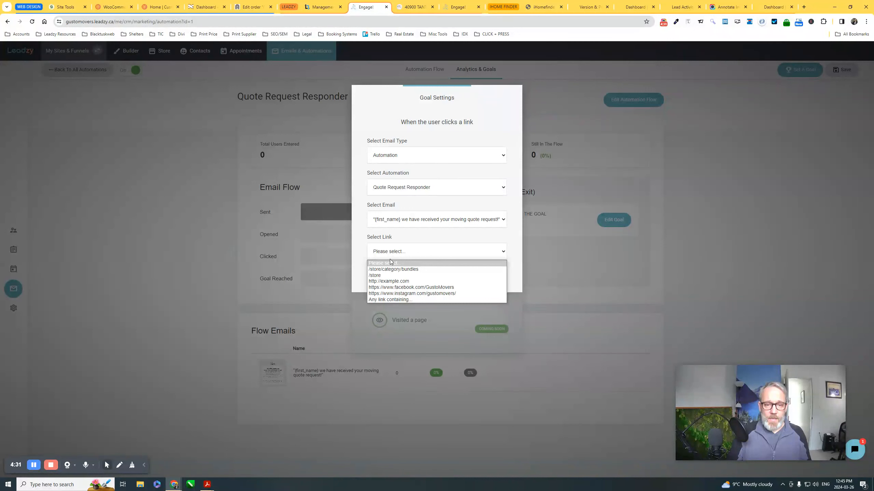
left_click(377, 276)
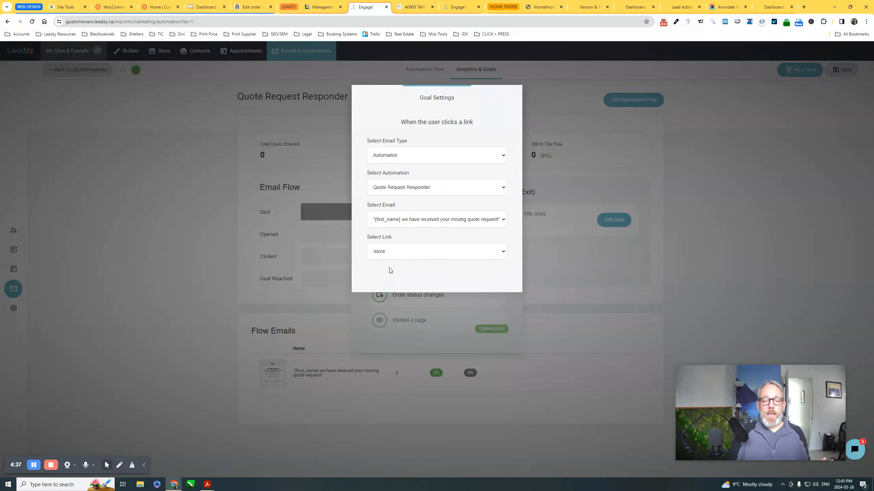
left_click(568, 257)
left_click(547, 253)
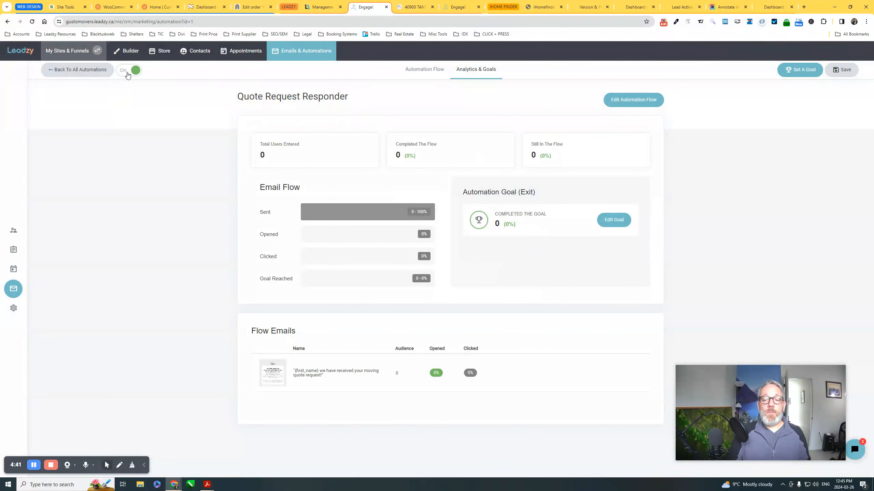
Save the Quote Request Responder automation and return to the list of all automations.
left_click(32, 21)
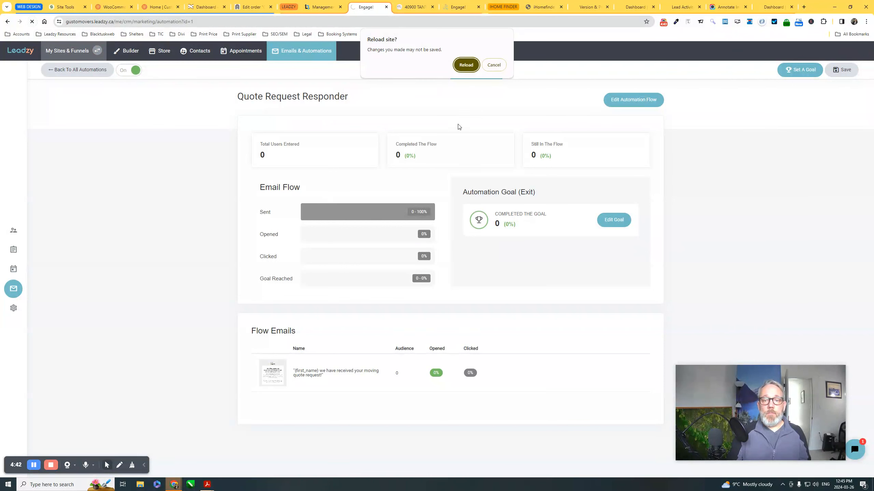
left_click(493, 65)
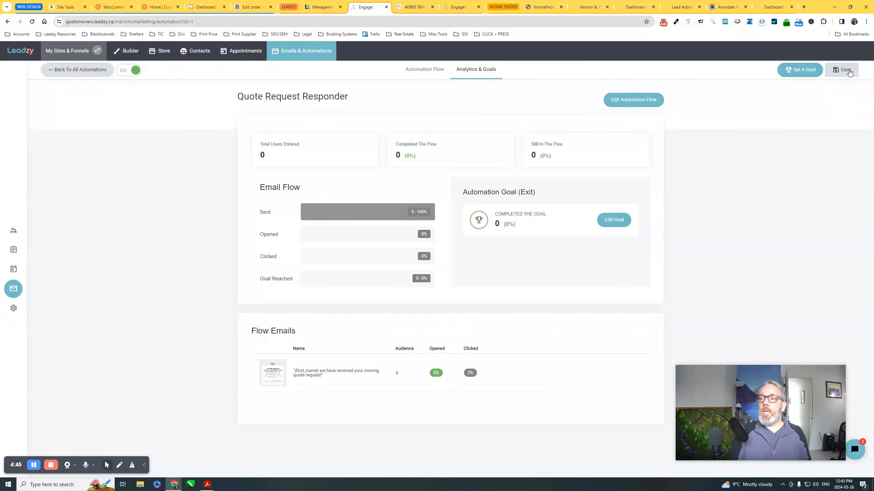
left_click(850, 71)
left_click(31, 22)
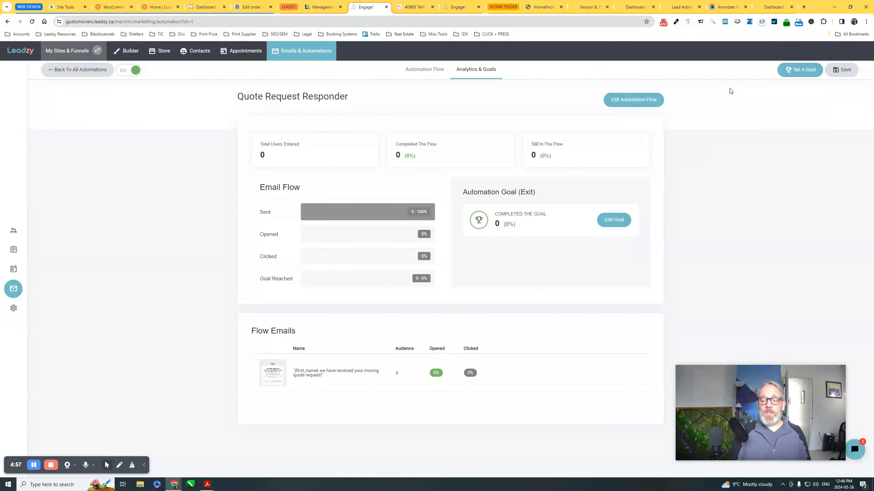
left_click(76, 71)
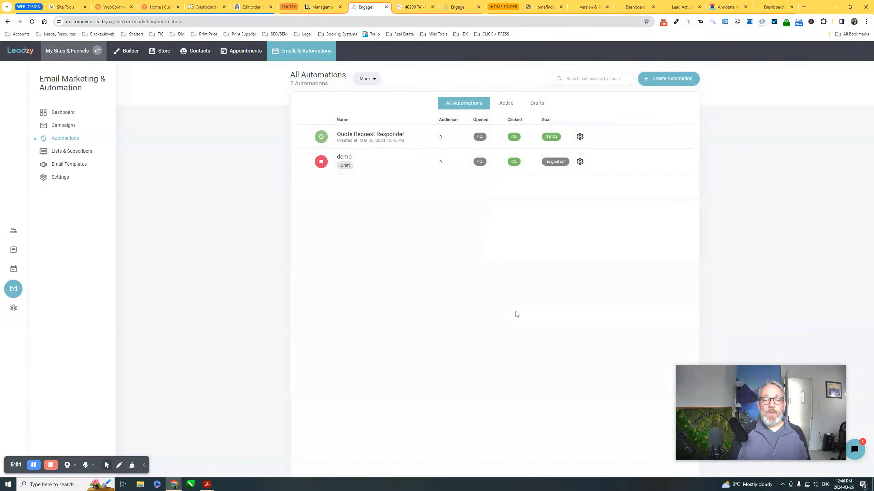